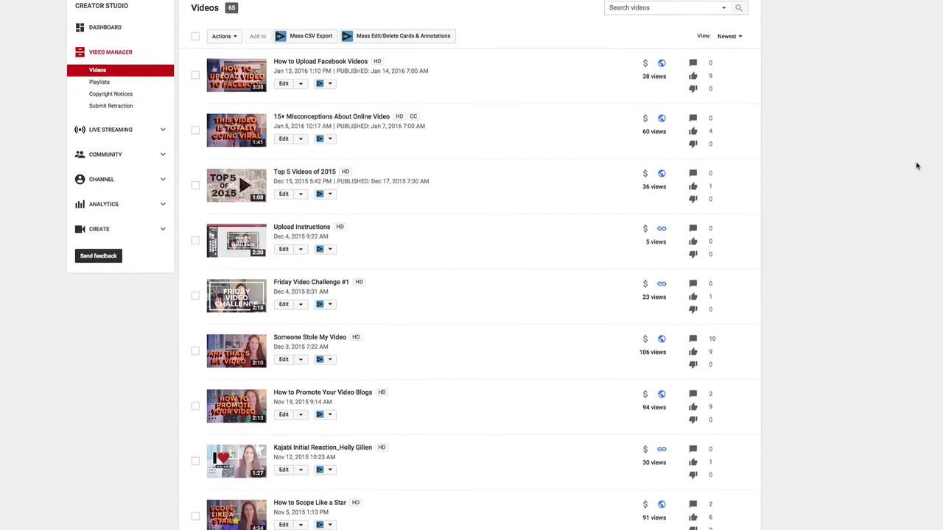
- Find 'How to Promote Your Video Blogs' in the video list and open its Subtitles and CC page
{"action": "scroll", "coordinate": [896, 168], "scroll_direction": "down", "scroll_amount": 2}
{"action": "scroll", "coordinate": [545, 148], "scroll_direction": "down", "scroll_amount": 4}
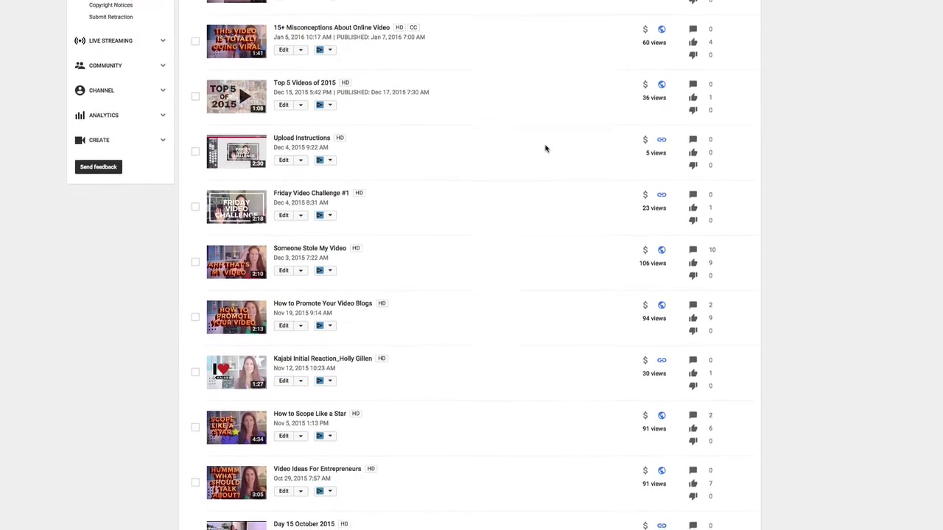
{"action": "scroll", "coordinate": [545, 148], "scroll_direction": "down", "scroll_amount": 1}
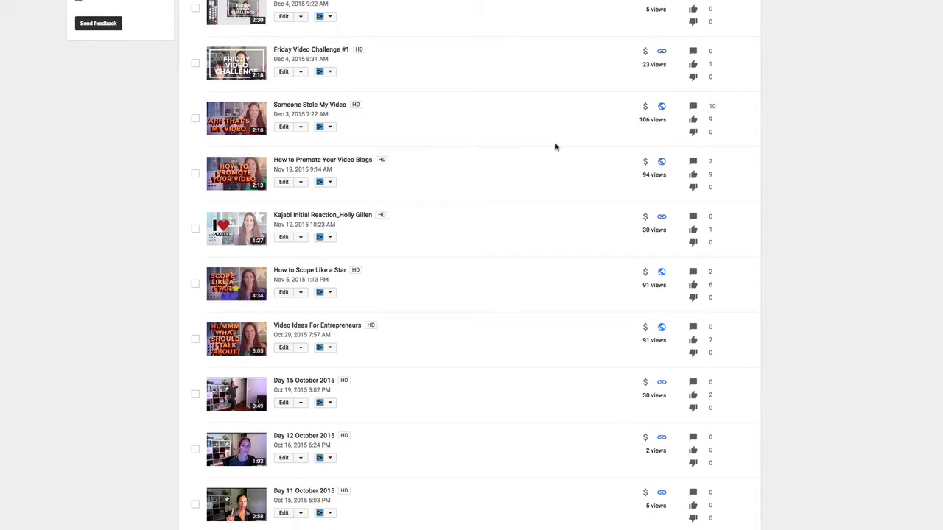
{"action": "scroll", "coordinate": [565, 184], "scroll_direction": "down", "scroll_amount": 1}
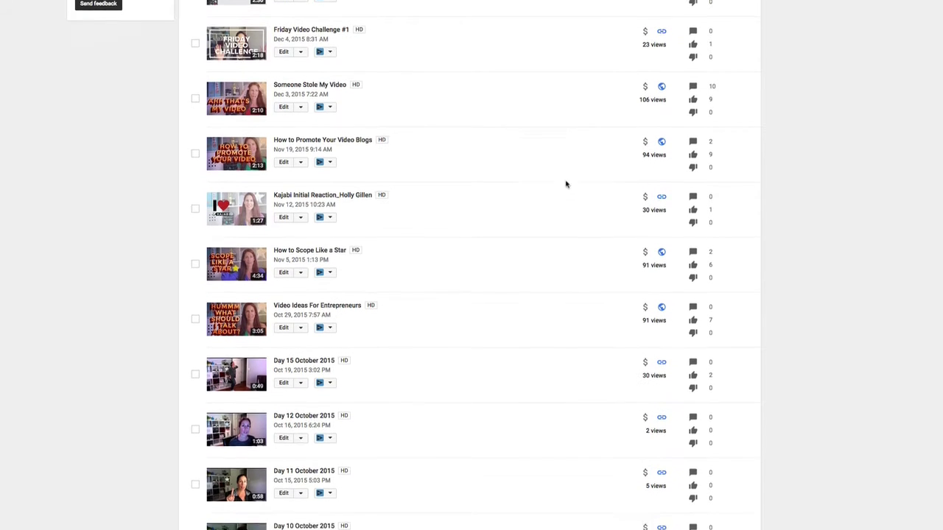
{"action": "left_click", "coordinate": [302, 149]}
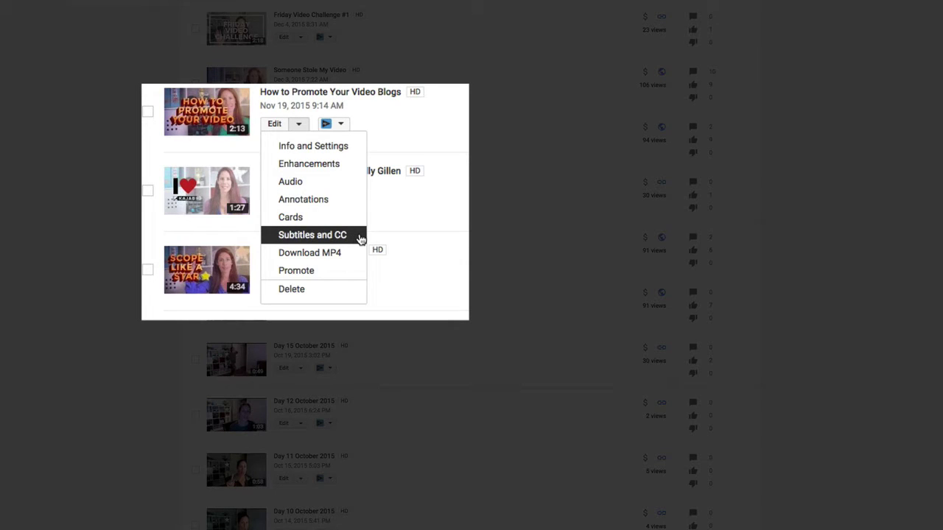
{"action": "left_click", "coordinate": [359, 235]}
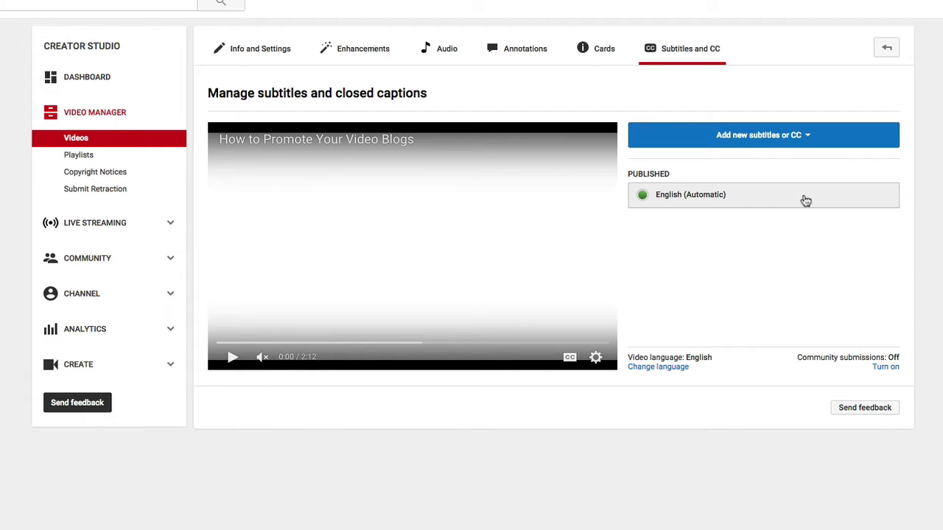
{"action": "left_click", "coordinate": [806, 202]}
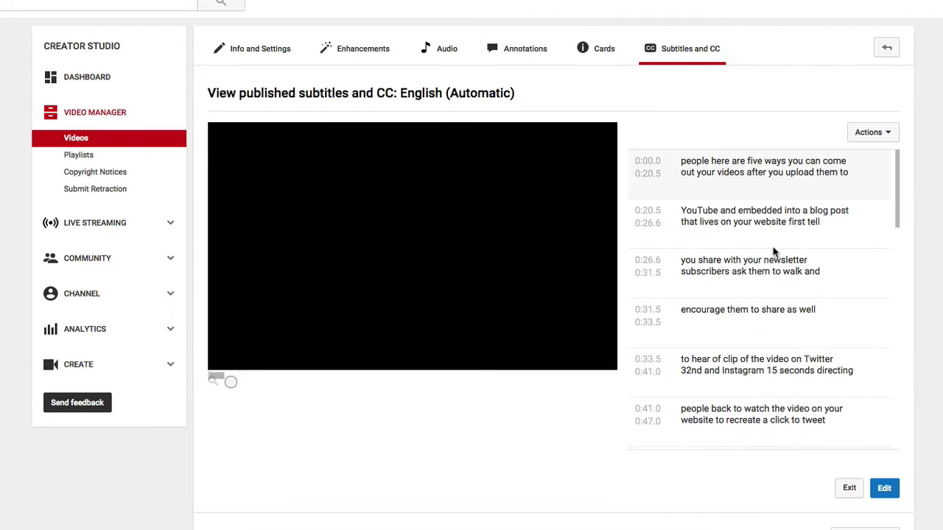
{"action": "scroll", "coordinate": [693, 268], "scroll_direction": "down", "scroll_amount": 1}
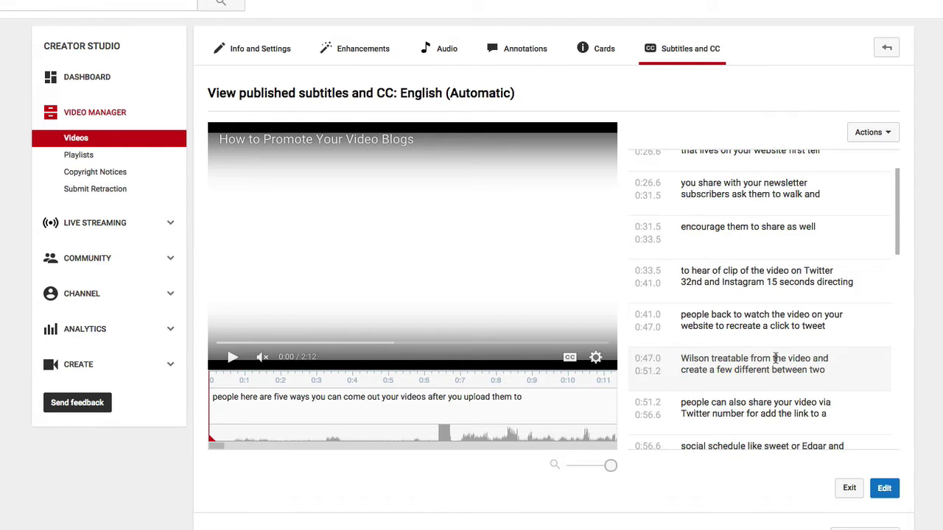
{"action": "scroll", "coordinate": [798, 365], "scroll_direction": "up", "scroll_amount": 2}
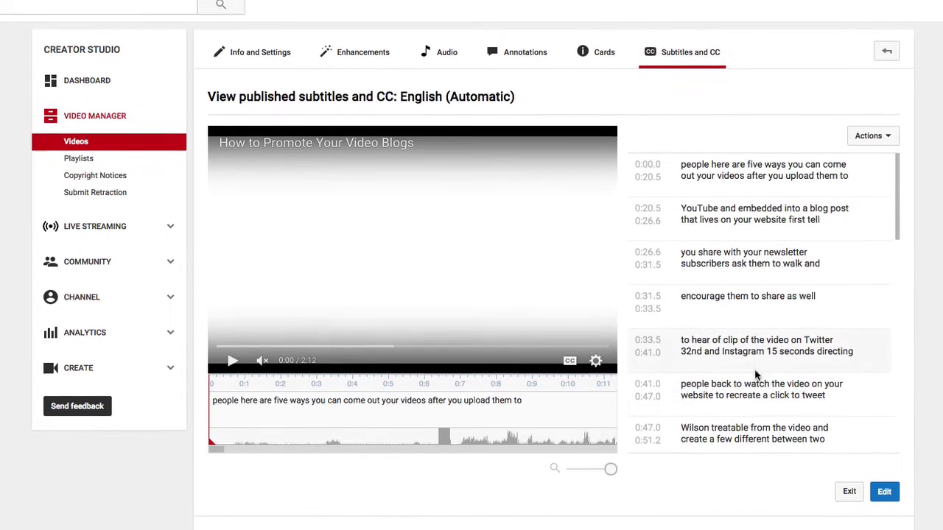
{"action": "left_click", "coordinate": [854, 492]}
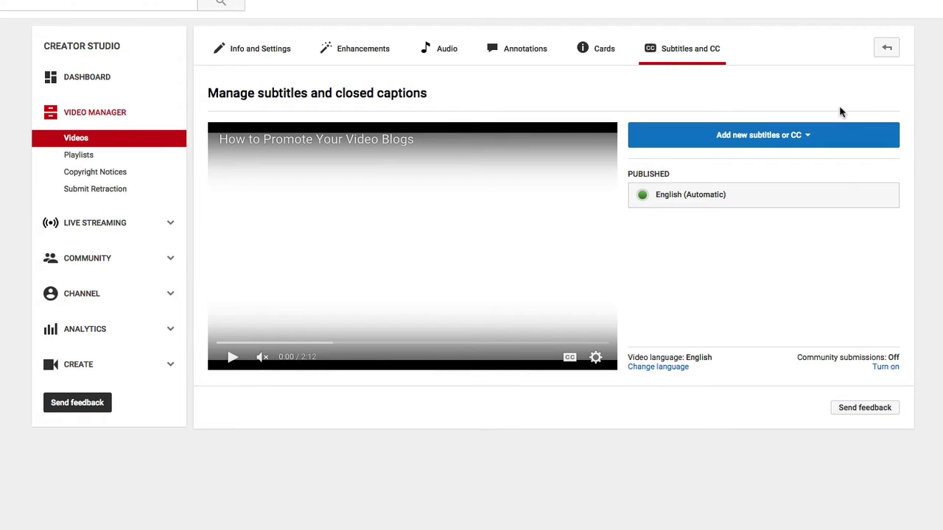
- Add a new English subtitle track using the Transcribe and auto-sync method
{"action": "left_click", "coordinate": [808, 138]}
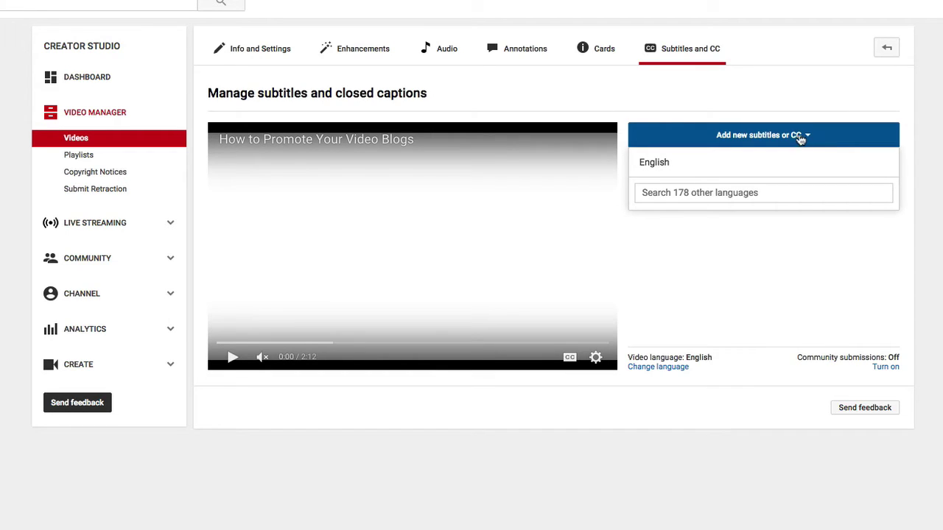
{"action": "left_click", "coordinate": [674, 165]}
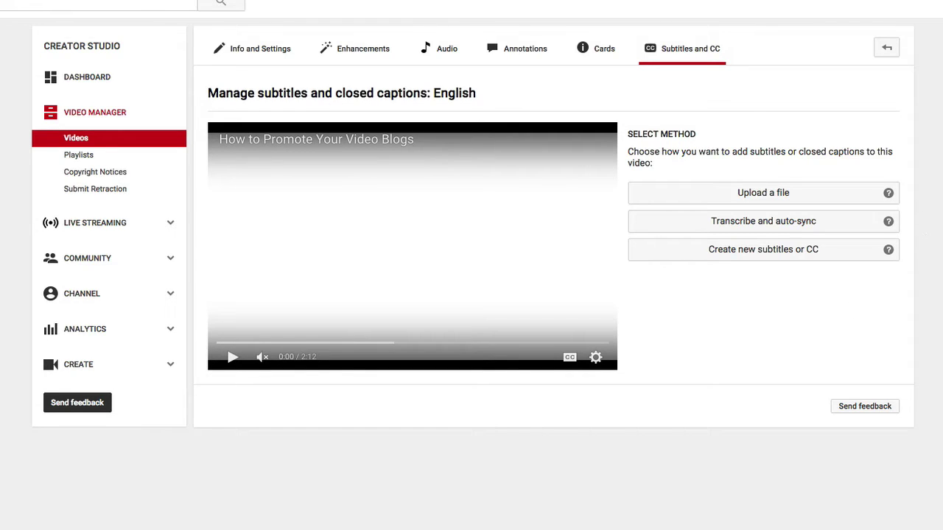
{"action": "left_click", "coordinate": [833, 229]}
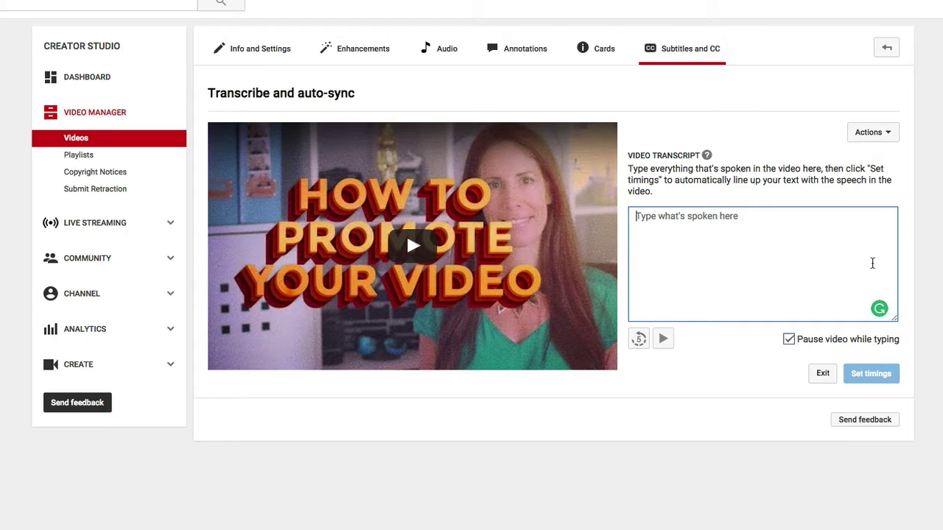
- Paste the full transcript into the Video Transcript box and have the timings set automatically
{"action": "key", "text": "super+v"}
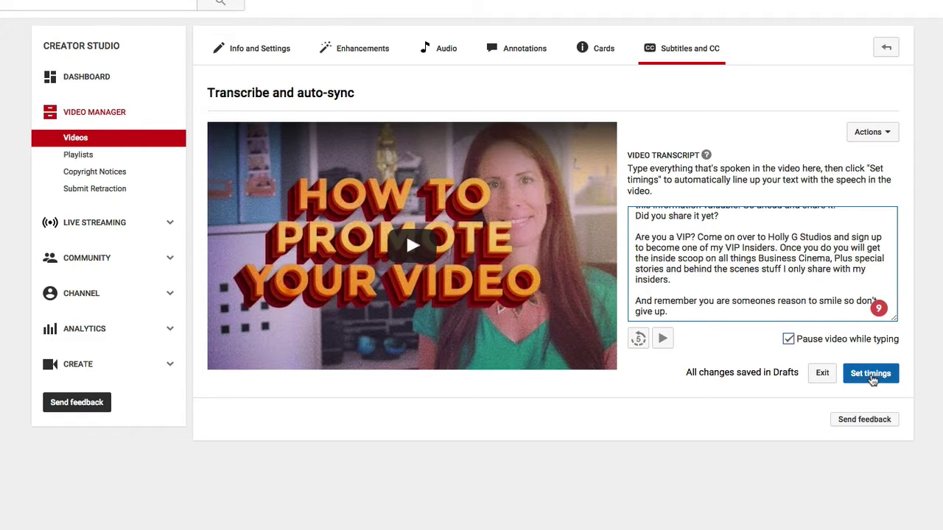
{"action": "left_click", "coordinate": [871, 376]}
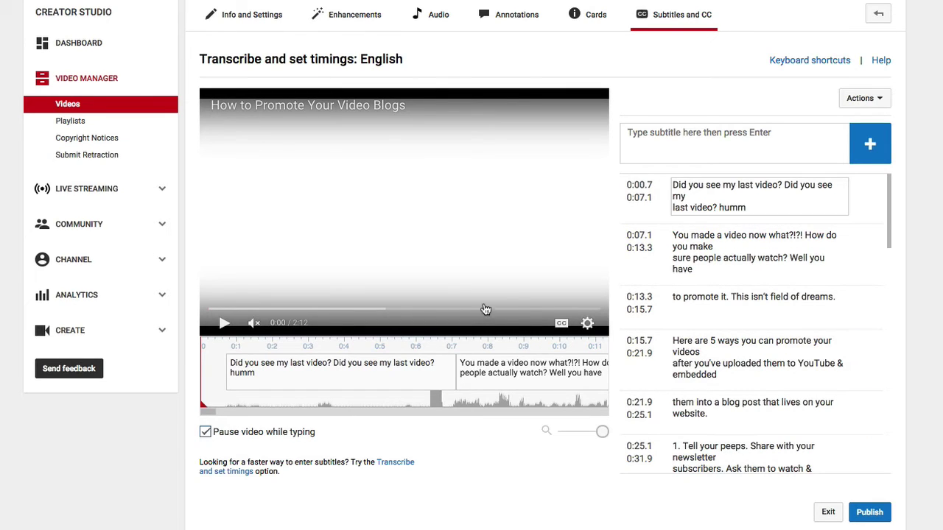
- Review the synced English subtitle lines, starting from 'Did you see my last video?' at 0:00.7
{"action": "scroll", "coordinate": [774, 302], "scroll_direction": "down", "scroll_amount": 3}
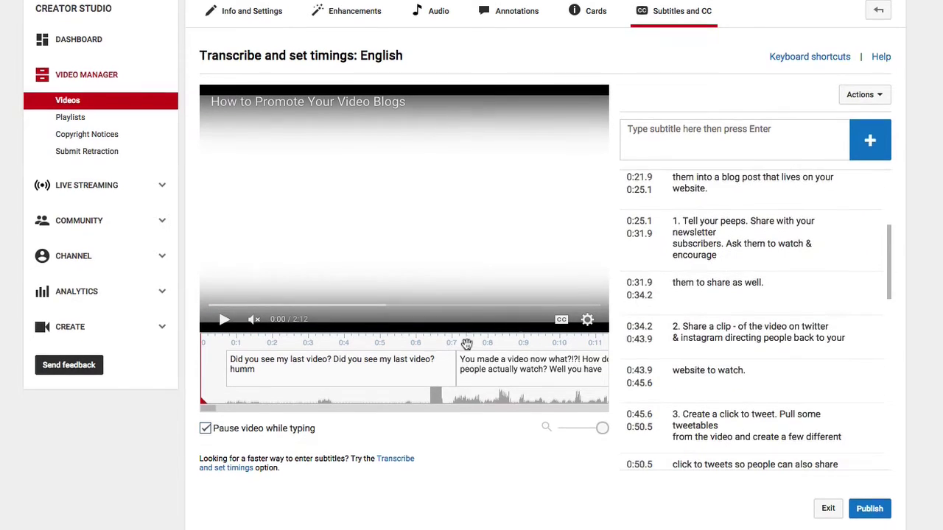
{"action": "scroll", "coordinate": [804, 353], "scroll_direction": "down", "scroll_amount": 3}
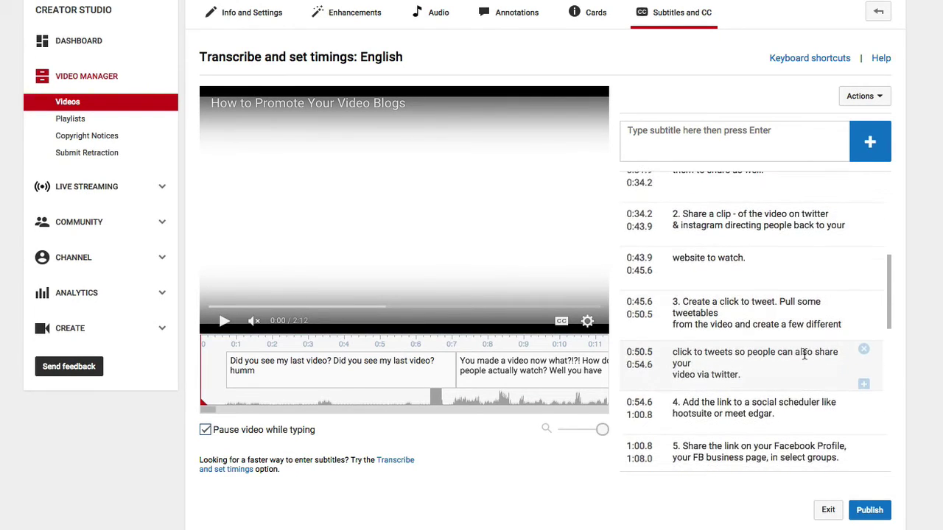
{"action": "scroll", "coordinate": [804, 354], "scroll_direction": "down", "scroll_amount": 10}
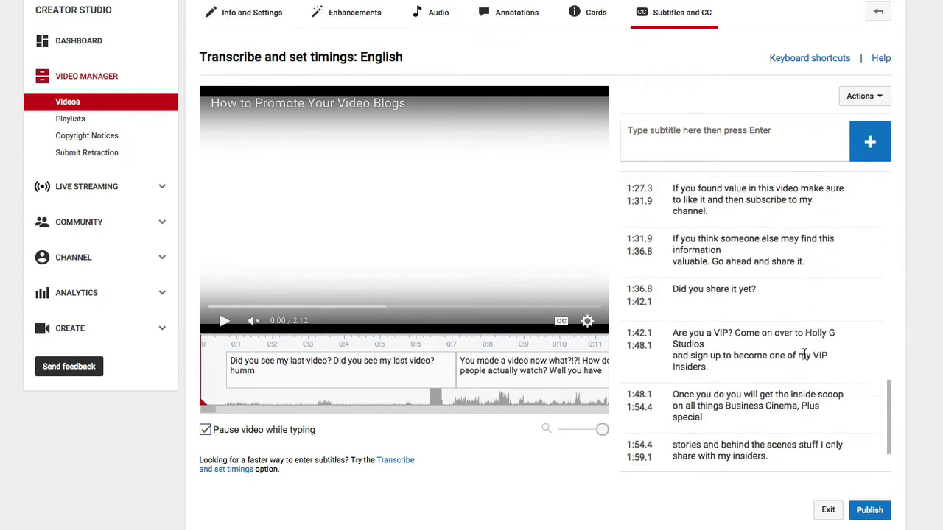
{"action": "scroll", "coordinate": [804, 354], "scroll_direction": "down", "scroll_amount": 2}
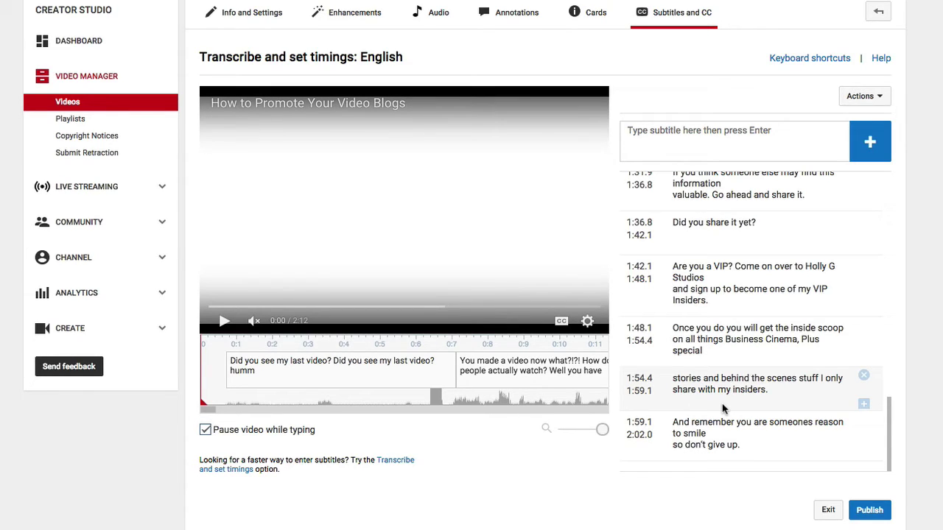
{"action": "scroll", "coordinate": [729, 391], "scroll_direction": "up", "scroll_amount": 15}
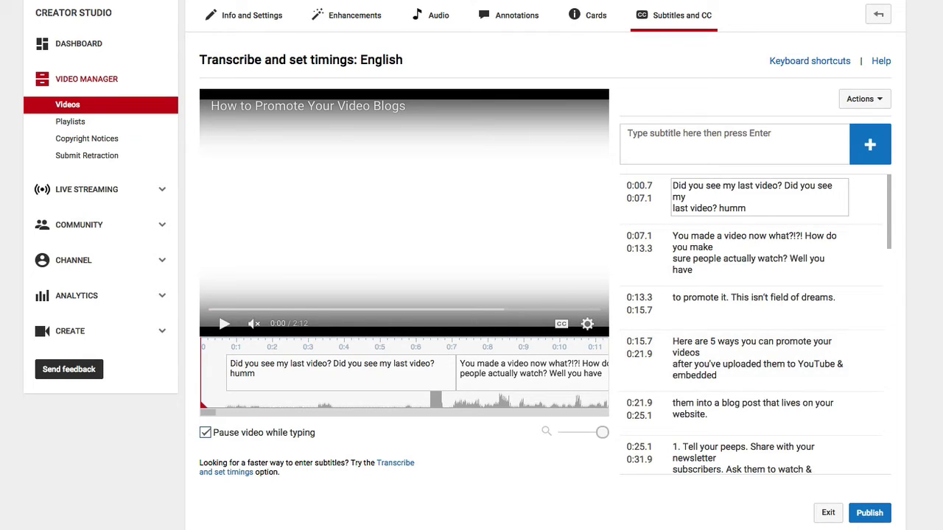
- Publish the new English subtitles, unpublish the English (Automatic) track, and exit to the track list
{"action": "left_click", "coordinate": [879, 515]}
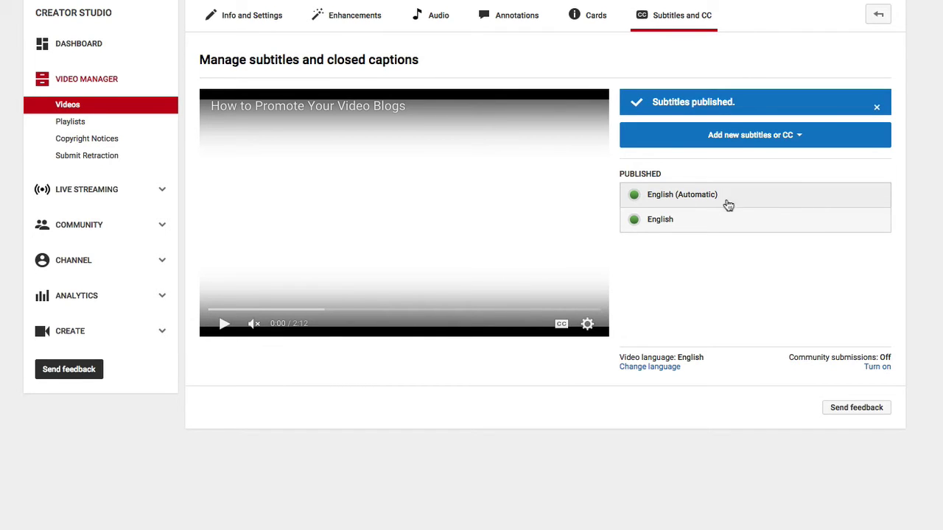
{"action": "left_click", "coordinate": [776, 196]}
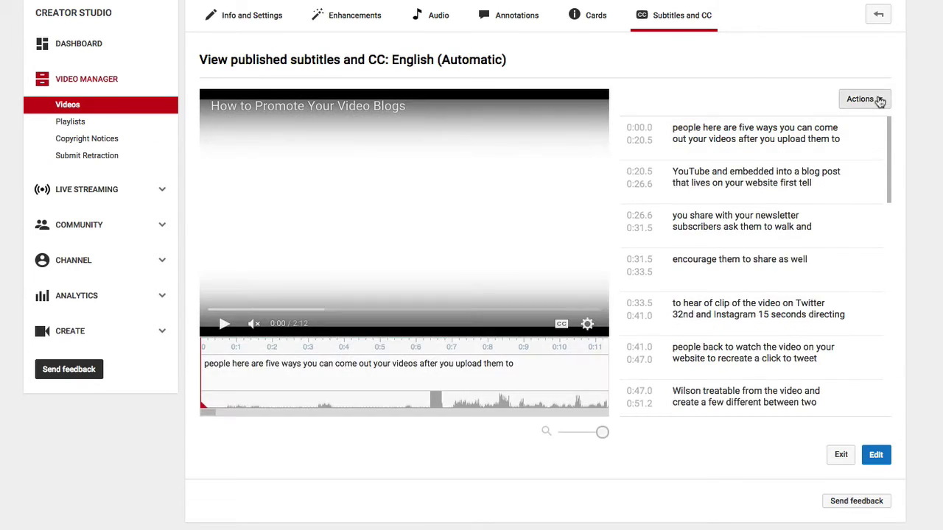
{"action": "left_click", "coordinate": [880, 101]}
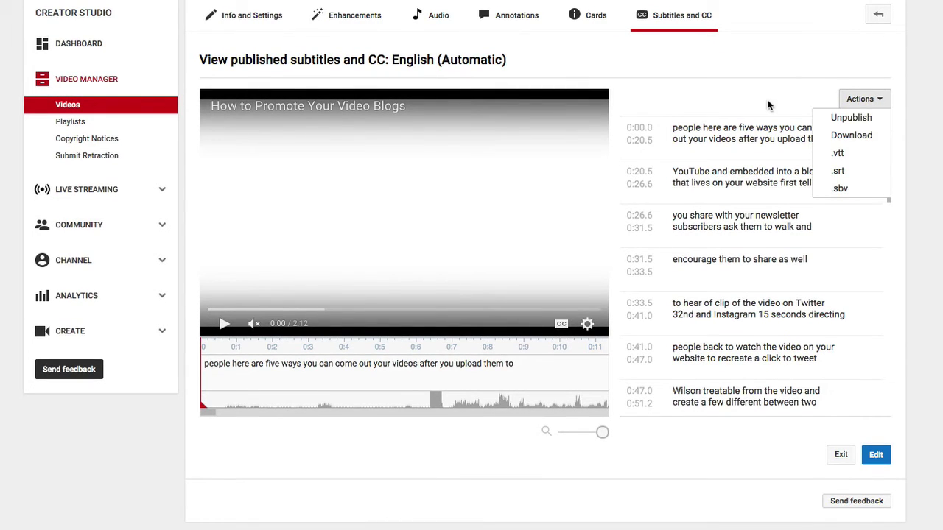
{"action": "left_click", "coordinate": [878, 119]}
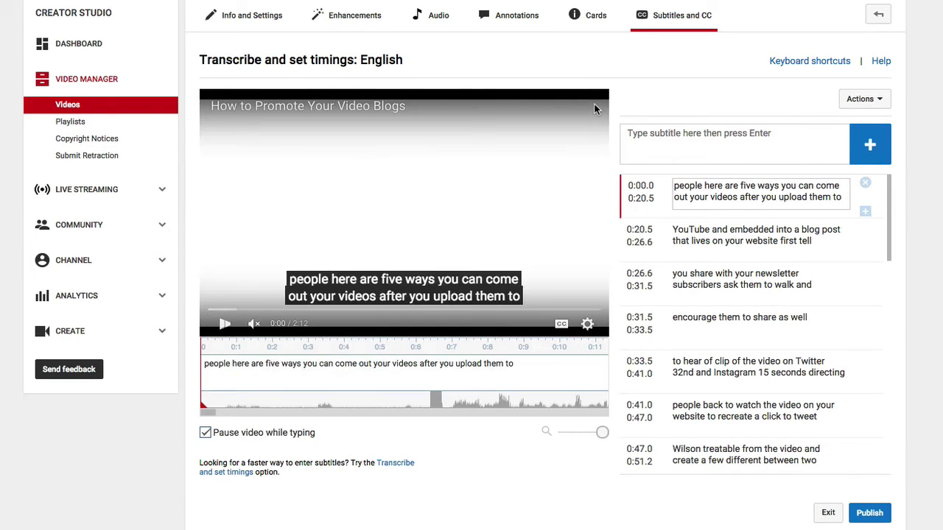
{"action": "left_click", "coordinate": [827, 519]}
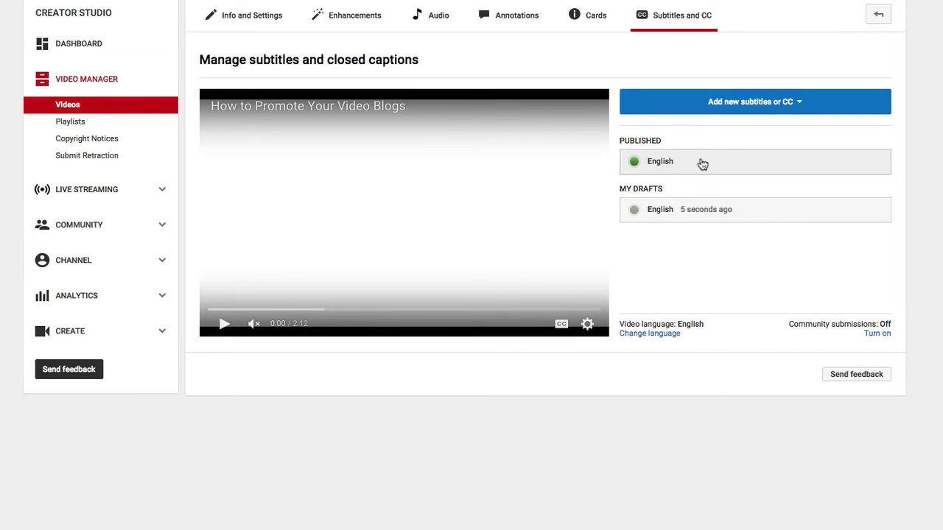
- Download the published English subtitle track in .srt format
{"action": "left_click", "coordinate": [703, 164]}
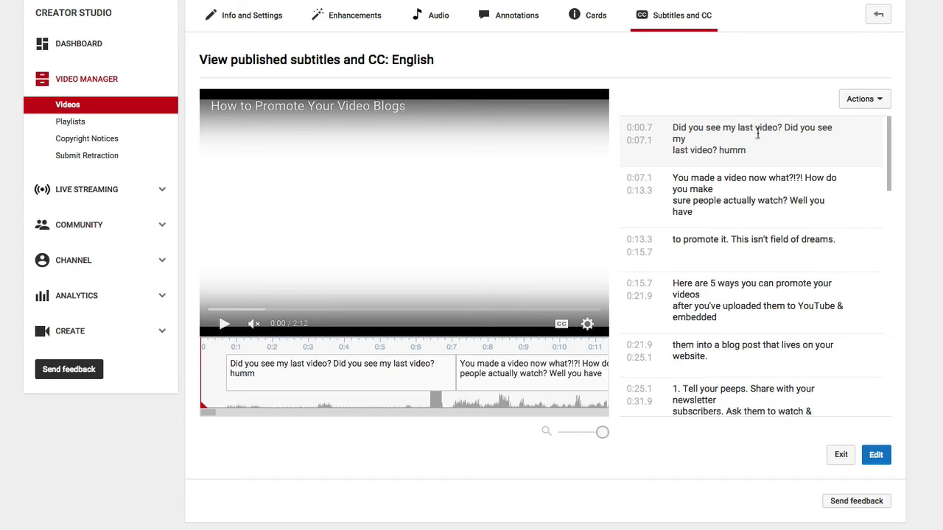
{"action": "scroll", "coordinate": [778, 196], "scroll_direction": "down", "scroll_amount": 1}
{"action": "scroll", "coordinate": [778, 196], "scroll_direction": "down", "scroll_amount": 5}
{"action": "scroll", "coordinate": [848, 144], "scroll_direction": "up", "scroll_amount": 10}
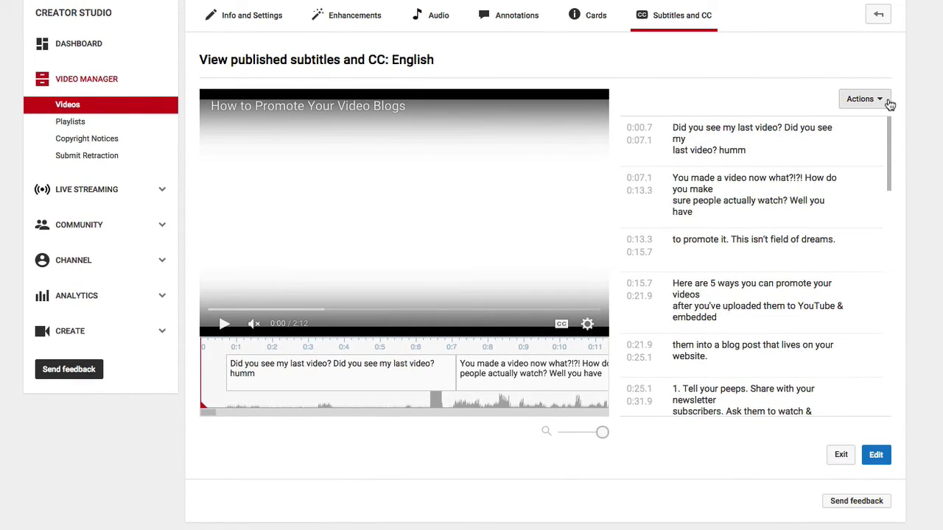
{"action": "left_click", "coordinate": [888, 102]}
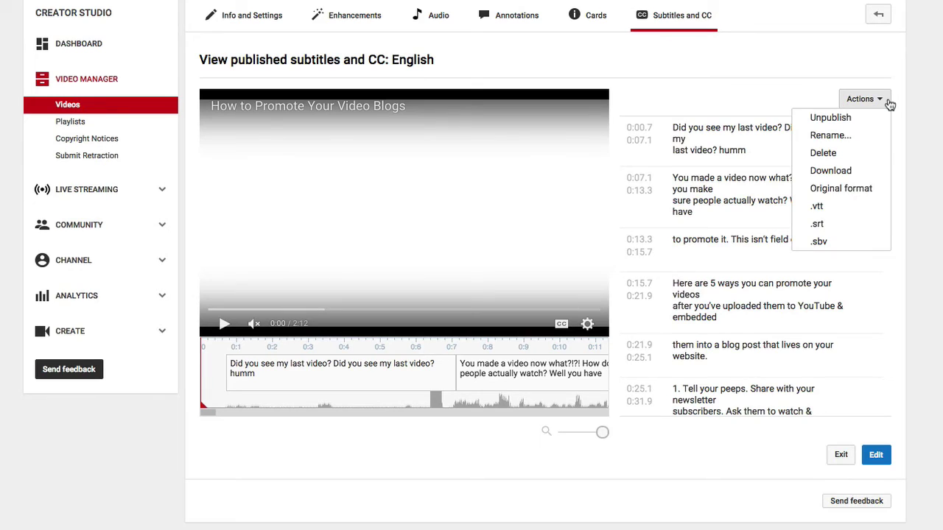
{"action": "left_click", "coordinate": [862, 227]}
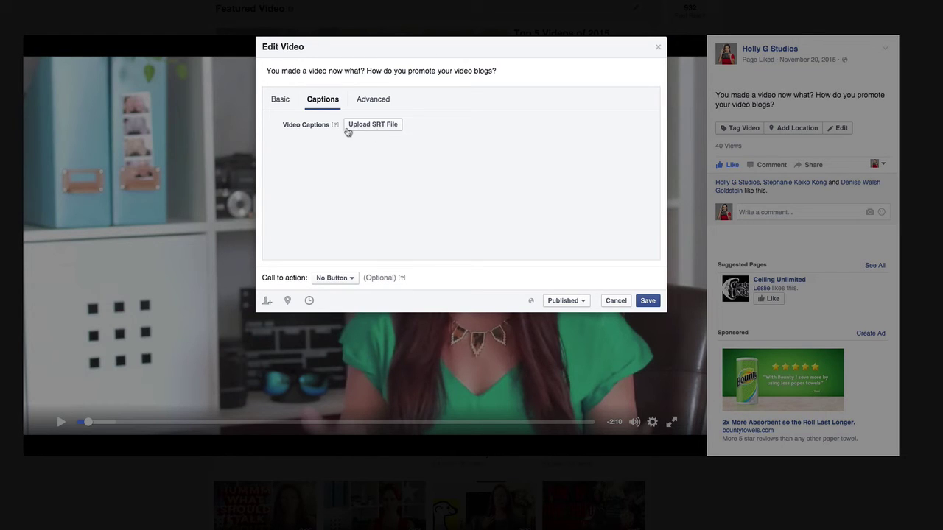
- Read the Video Captions help note about which SRT caption files are accepted
{"action": "mouse_move", "coordinate": [335, 127]}
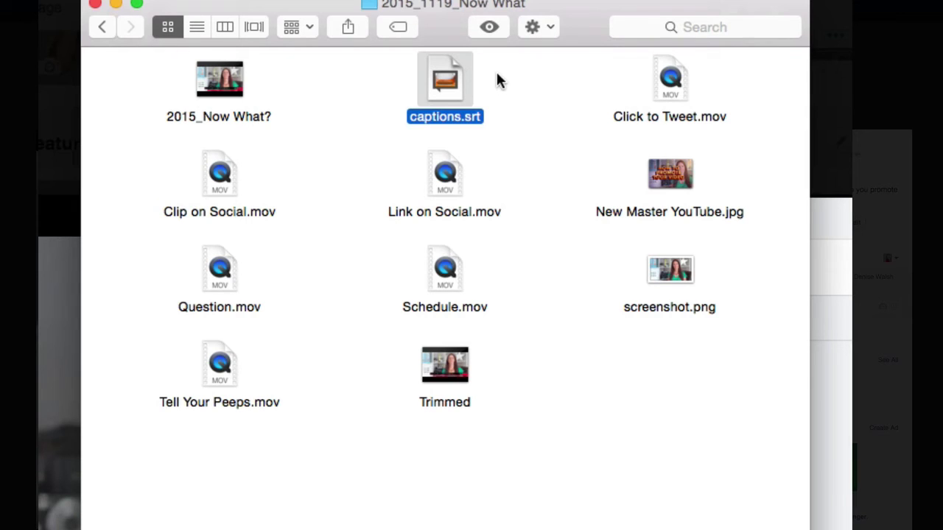
- Rename captions.srt by entering 'Now What.en_US' before the .srt extension
{"action": "left_click", "coordinate": [437, 117]}
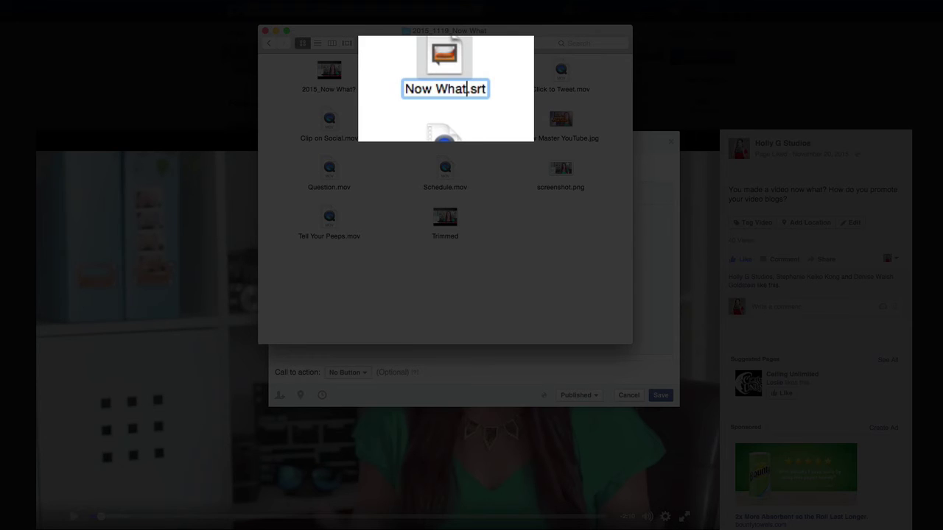
{"action": "type", "text": "."}
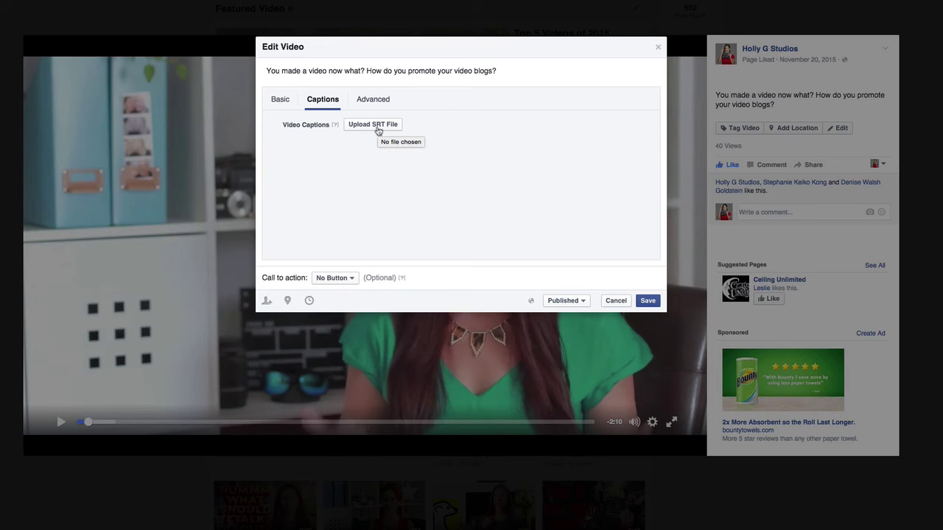
- Upload Now What.en_US.srt as the Facebook video's SRT caption file
{"action": "left_click", "coordinate": [376, 126]}
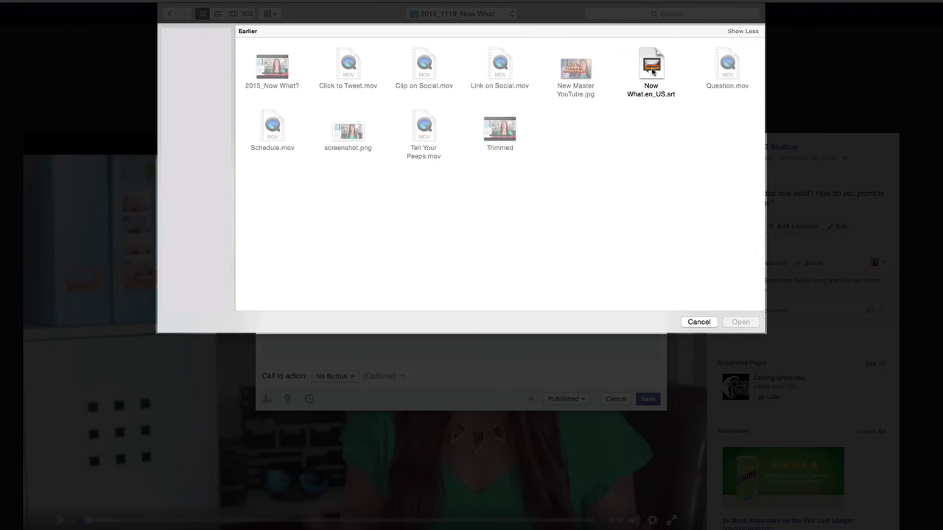
{"action": "left_click", "coordinate": [652, 71]}
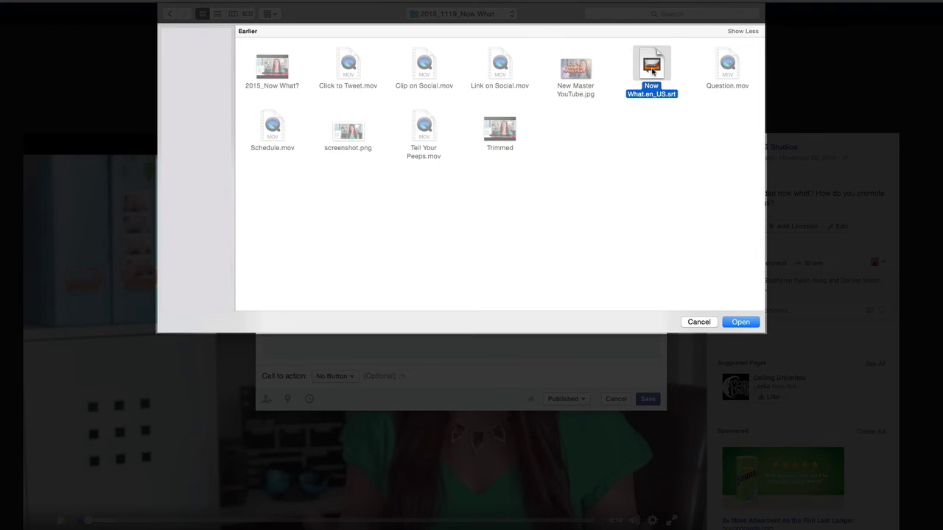
{"action": "left_click", "coordinate": [745, 324]}
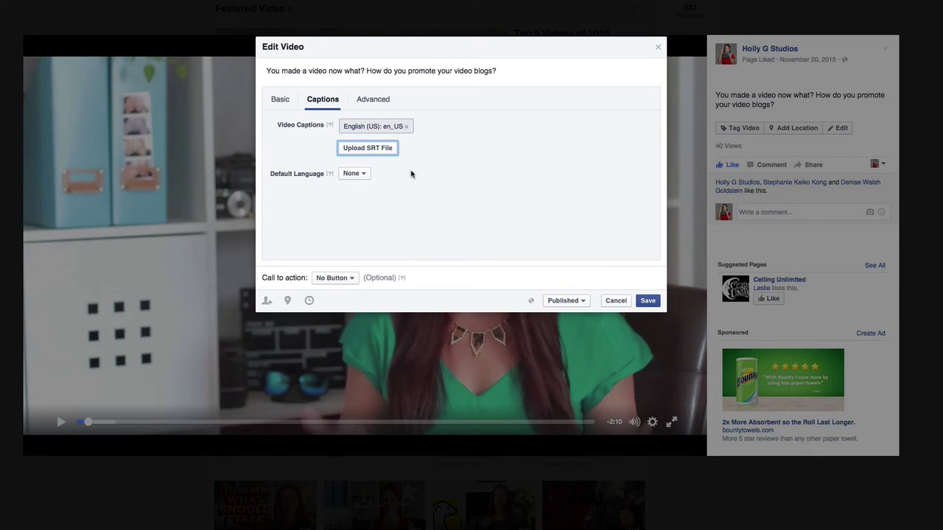
- Set the default caption language to English (US): en_US and save the video
{"action": "left_click", "coordinate": [364, 179]}
{"action": "left_click", "coordinate": [385, 205]}
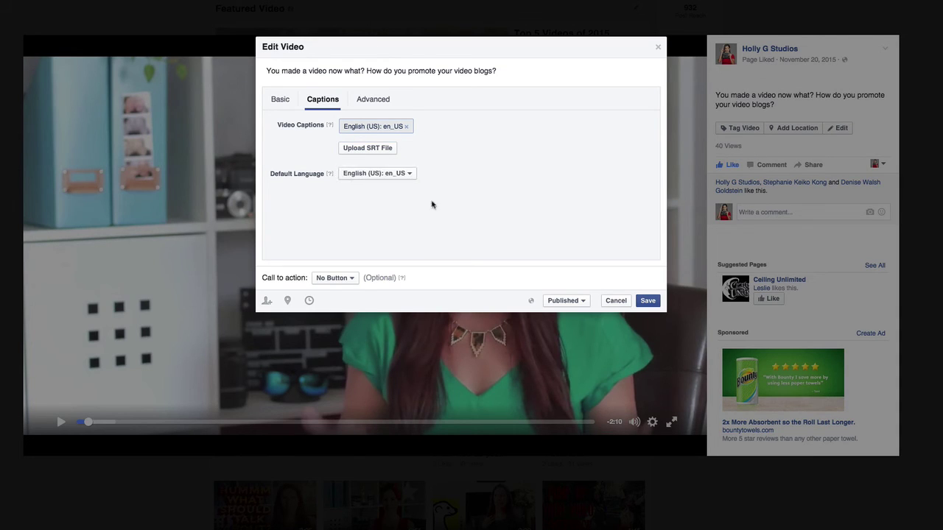
{"action": "left_click", "coordinate": [650, 302]}
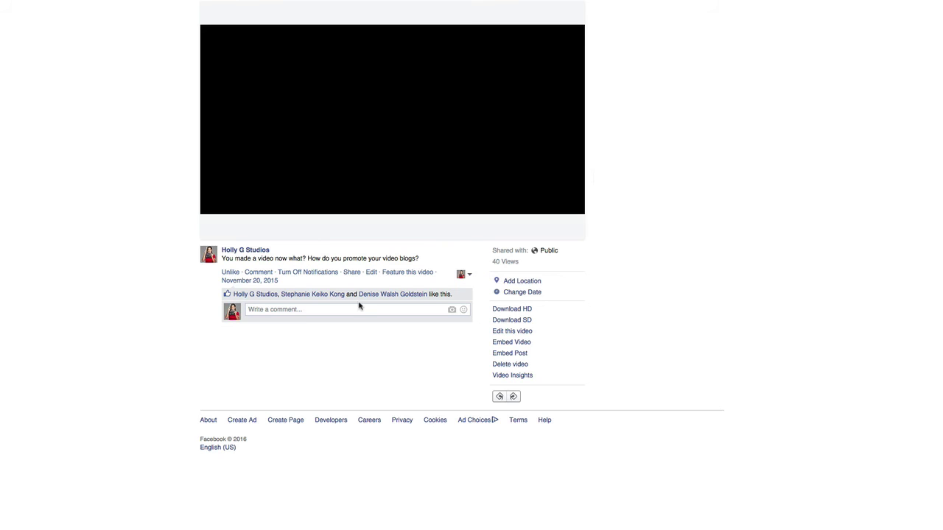
- Turn on Captions in the playing video's settings so the English subtitles appear
{"action": "left_click", "coordinate": [552, 213]}
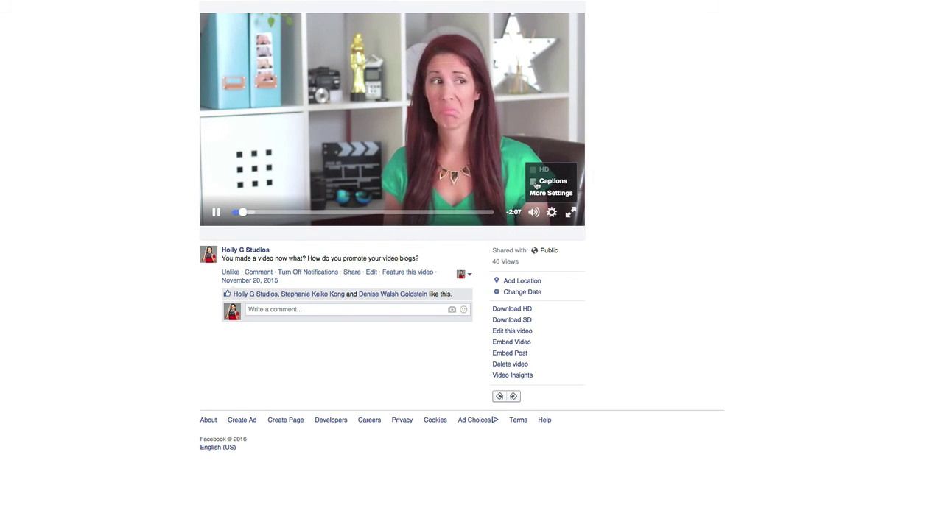
{"action": "left_click", "coordinate": [534, 181]}
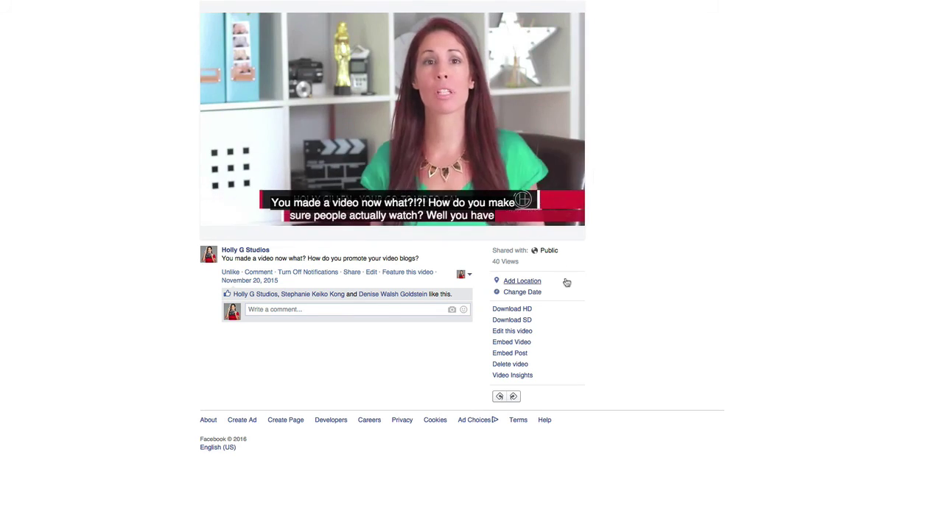